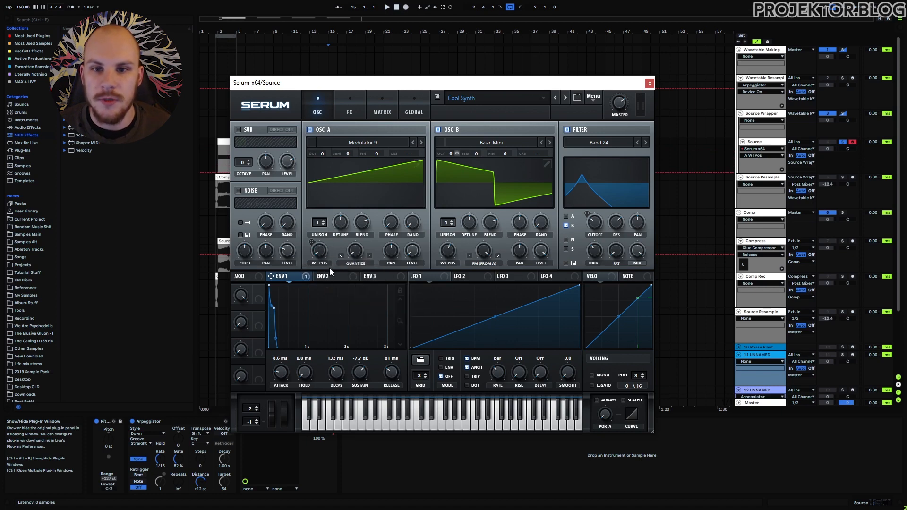
Inspect oscillator A's Modulator 9 wavetable in the table editor and try out its Quantize warp amount
left_click(418, 166)
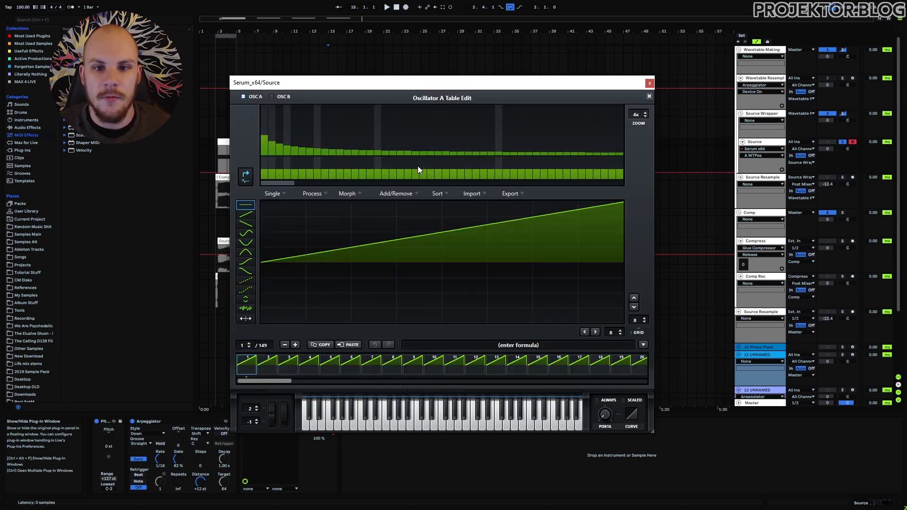
left_click_drag(281, 385, 478, 387)
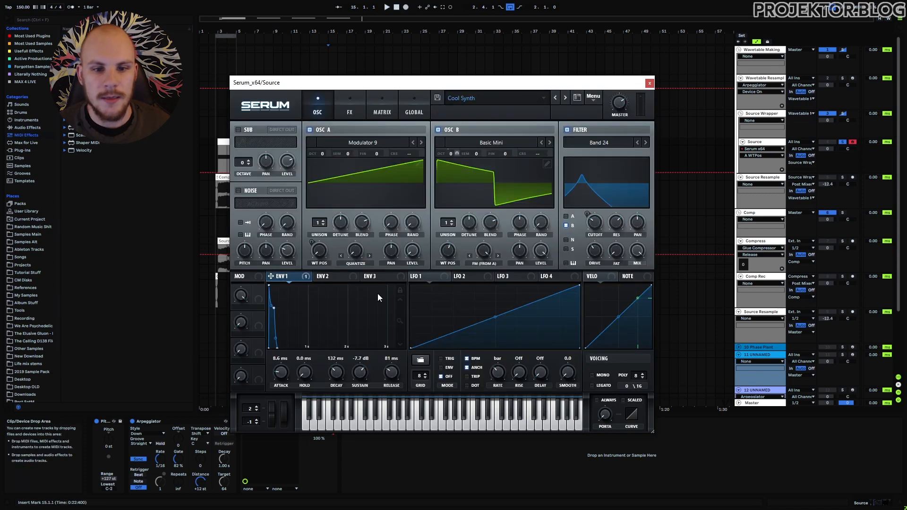
left_click_drag(356, 254, 364, 236)
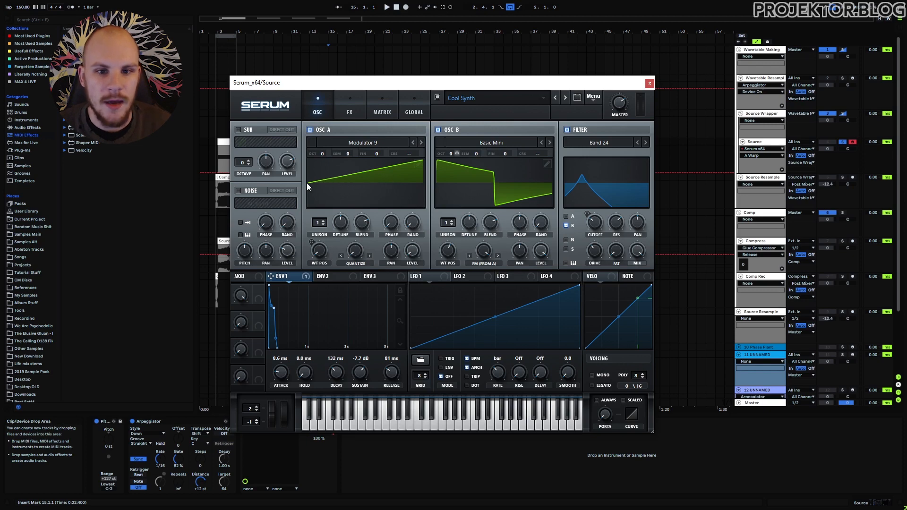
left_click(418, 163)
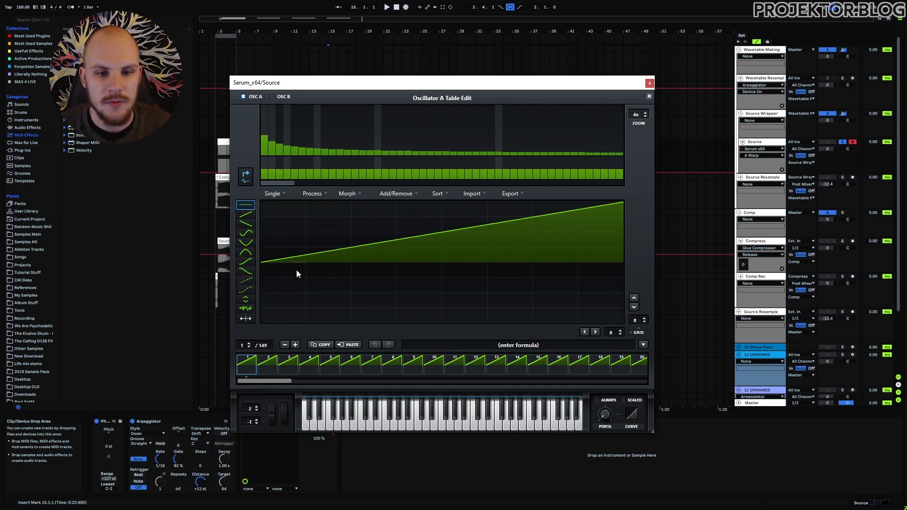
left_click(650, 96)
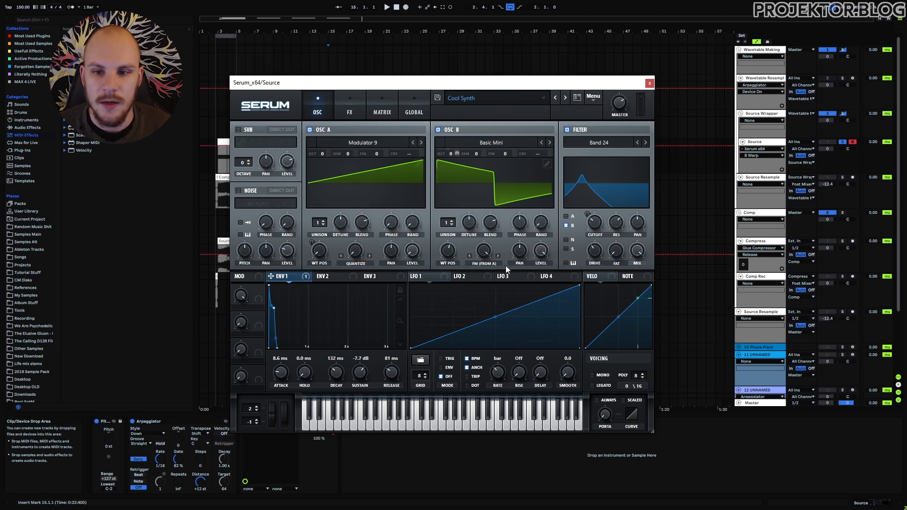
mouse_move(452, 244)
left_mouse_down()
mouse_move(452, 234)
mouse_move(457, 261)
left_mouse_up()
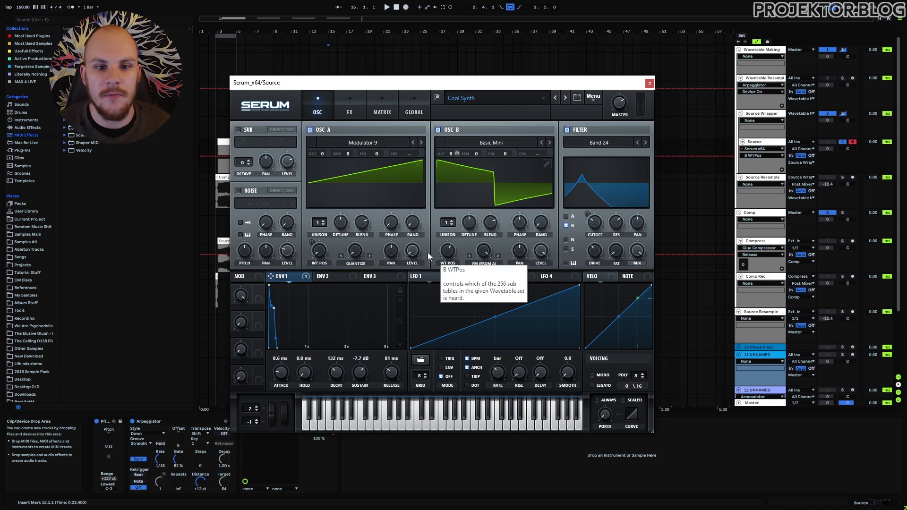
Try the Remap 1 warp mode on oscillator A, viewing its remap graph and sweeping the warp amount
left_click(353, 264)
left_click(378, 168)
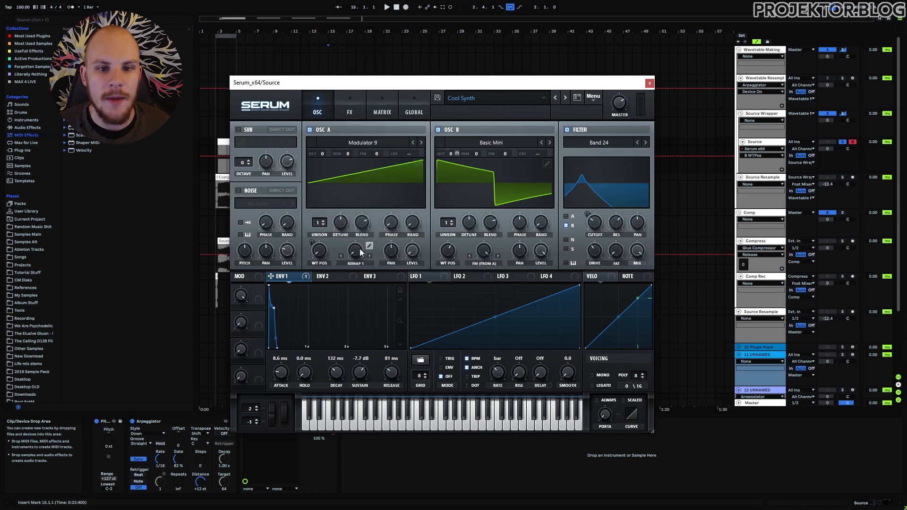
left_click(370, 246)
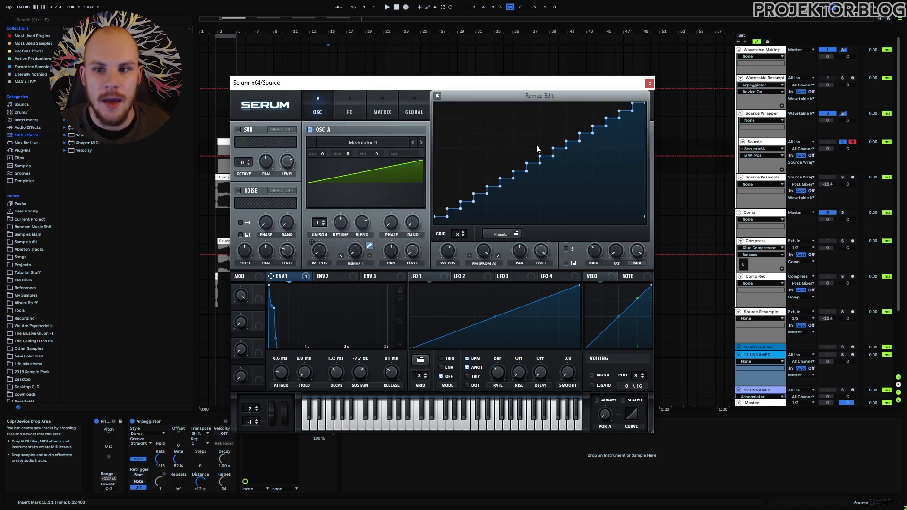
left_click_drag(355, 250, 387, 142)
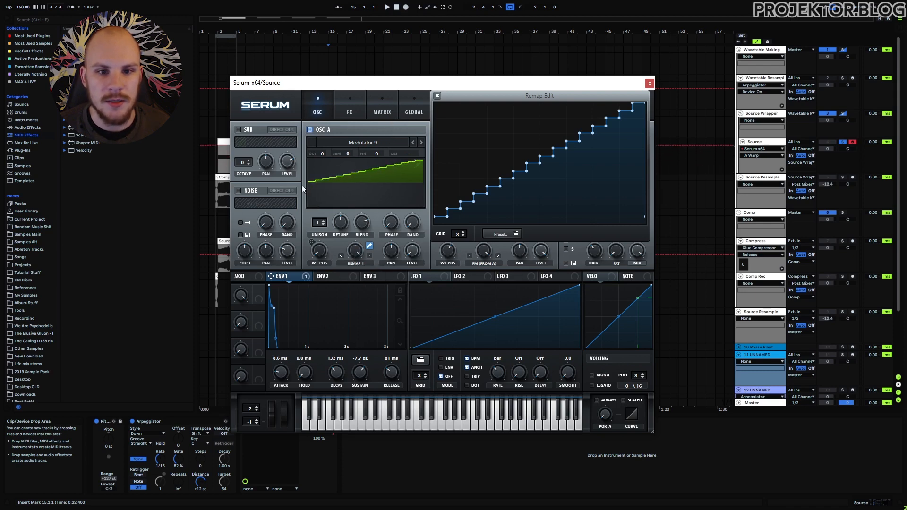
double_click(358, 258)
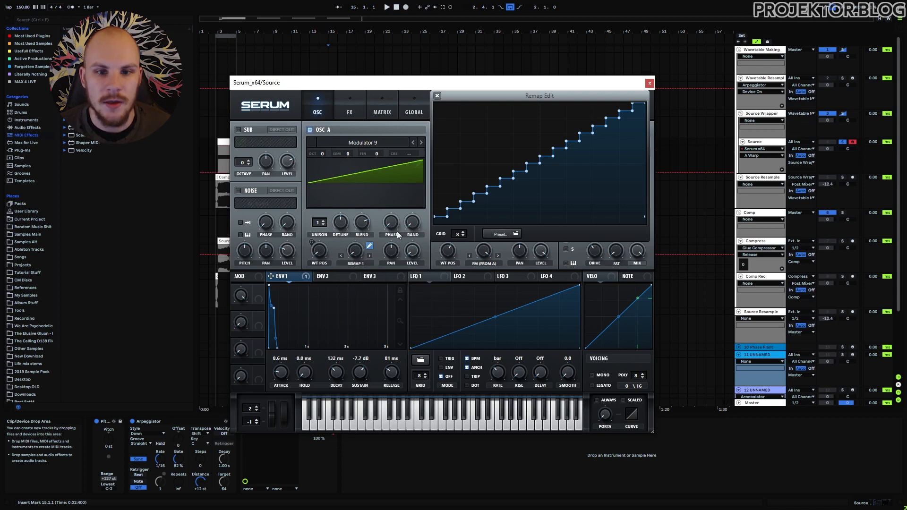
left_click(438, 96)
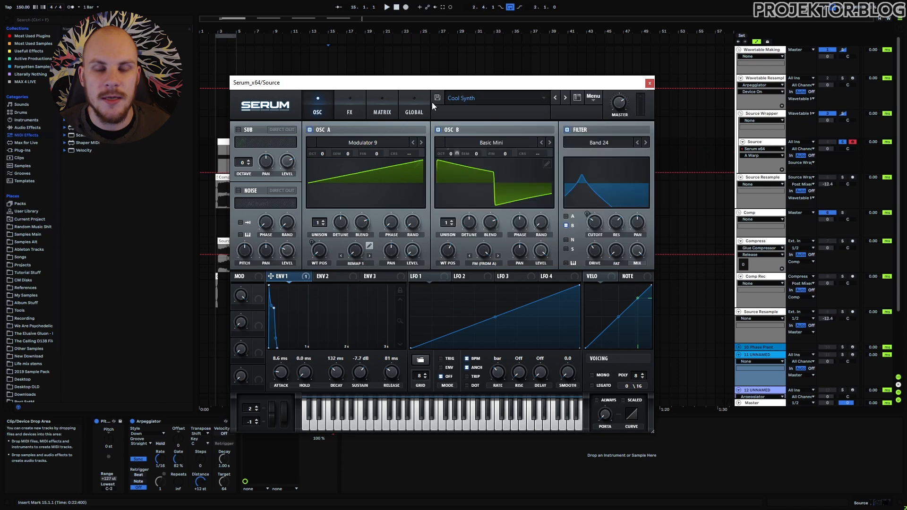
Set oscillator A's warp mode to Quantize, sweep its amount and reset the amount to default
left_click(362, 264)
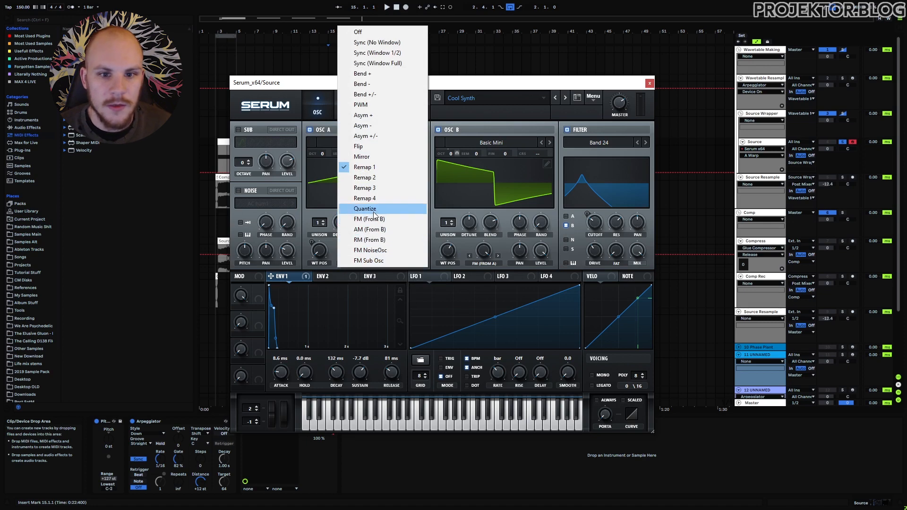
left_click(364, 209)
left_click_drag(356, 247, 369, 197)
double_click(357, 250)
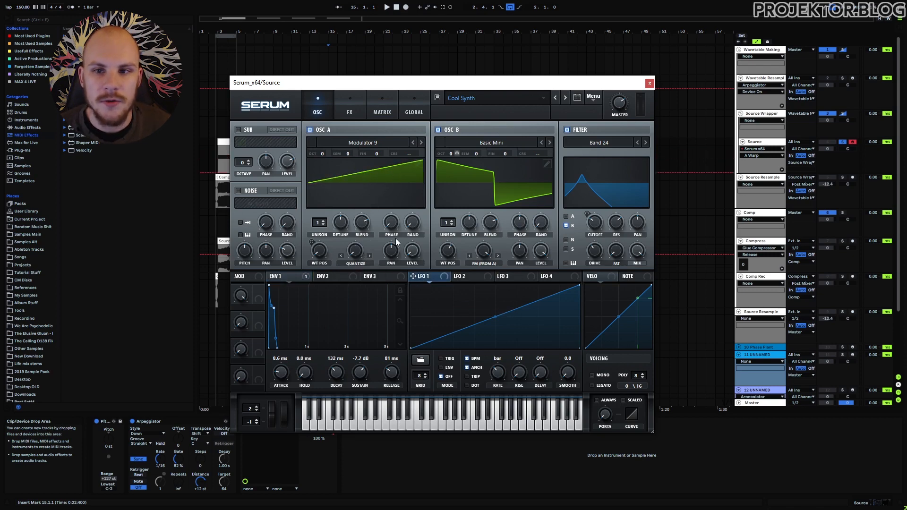
left_click(596, 96)
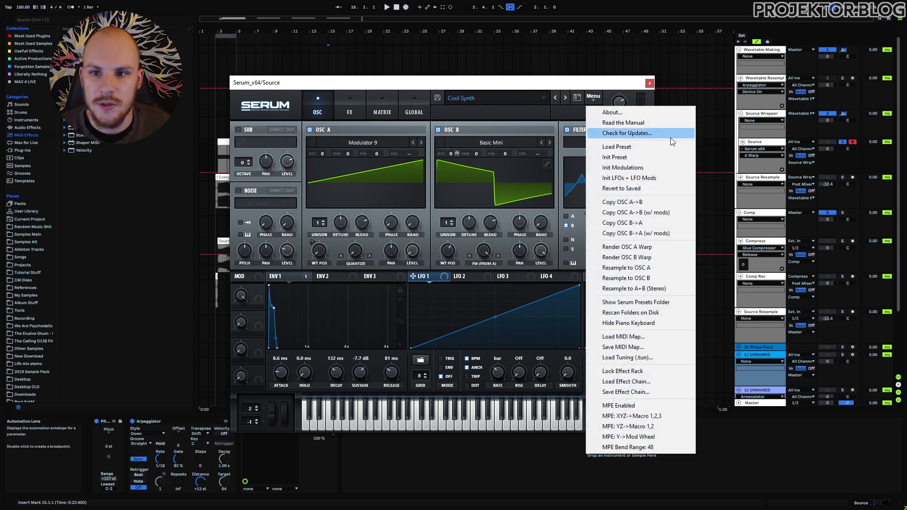
left_click(646, 248)
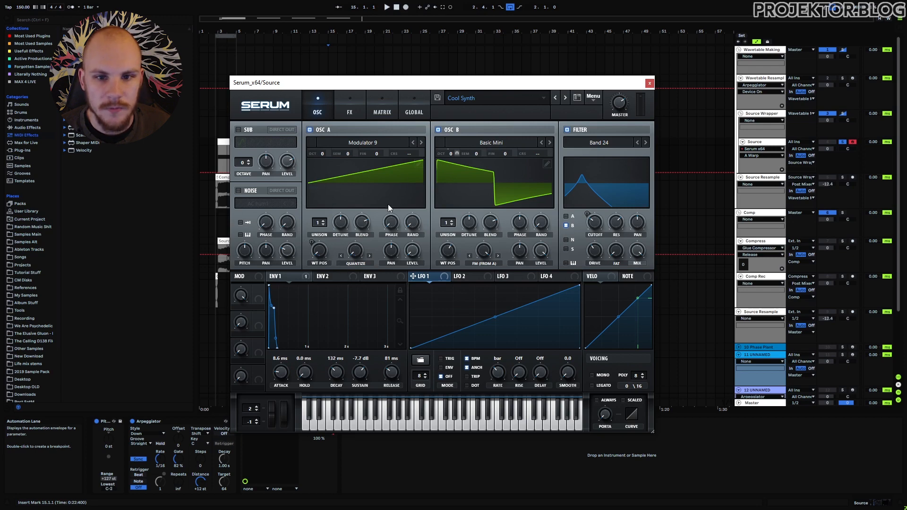
Draw a rising ramp across the upper half of oscillator A's first wavetable frame, using a grid of 1 by 2
left_click(418, 164)
left_click(246, 214)
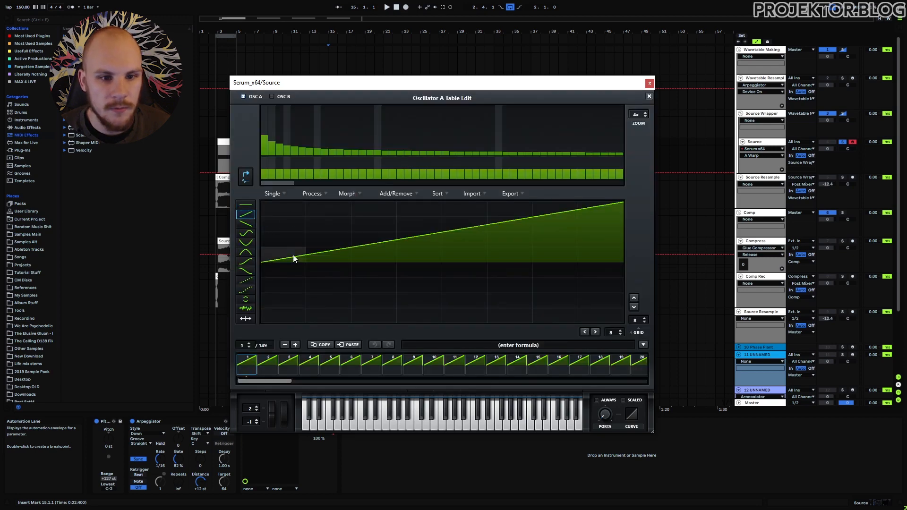
left_click(644, 323)
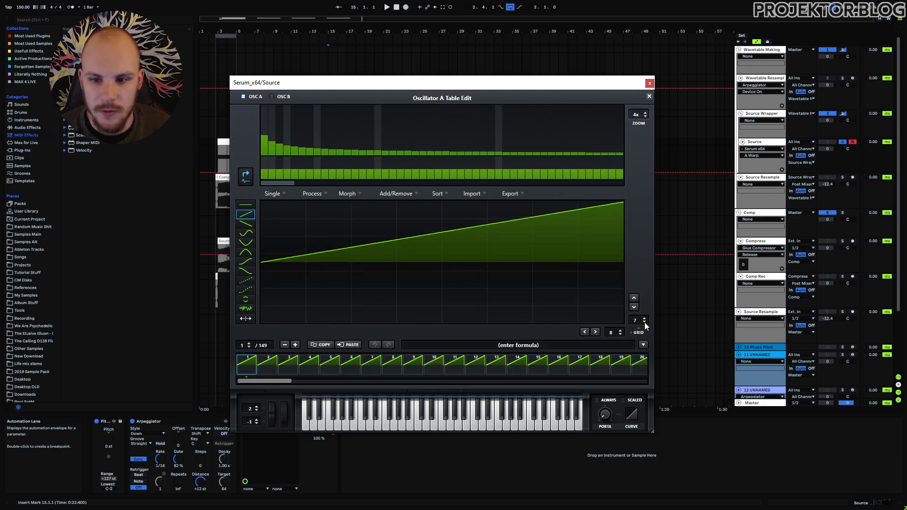
left_click(644, 318)
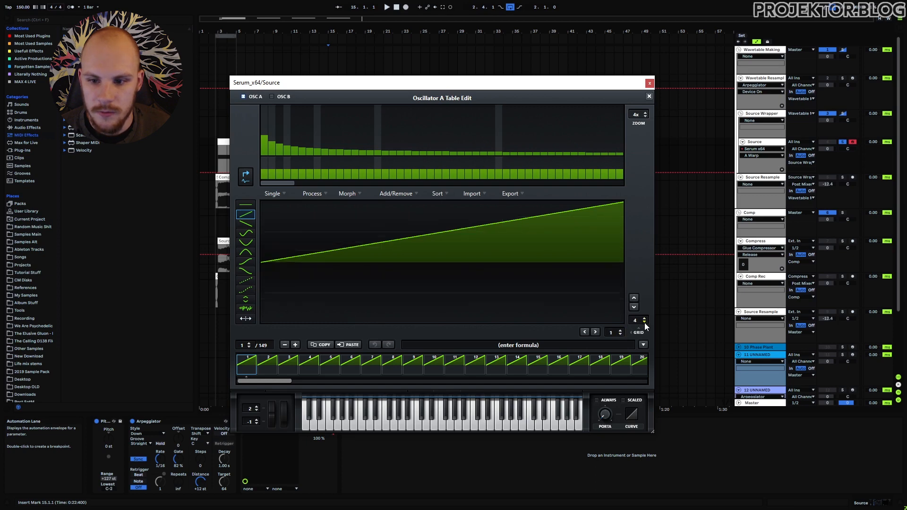
left_click(464, 240)
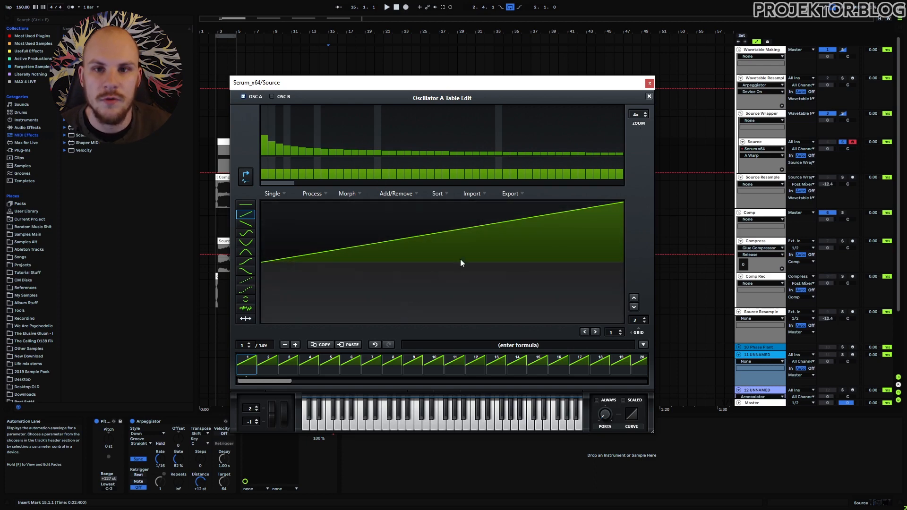
left_click(650, 96)
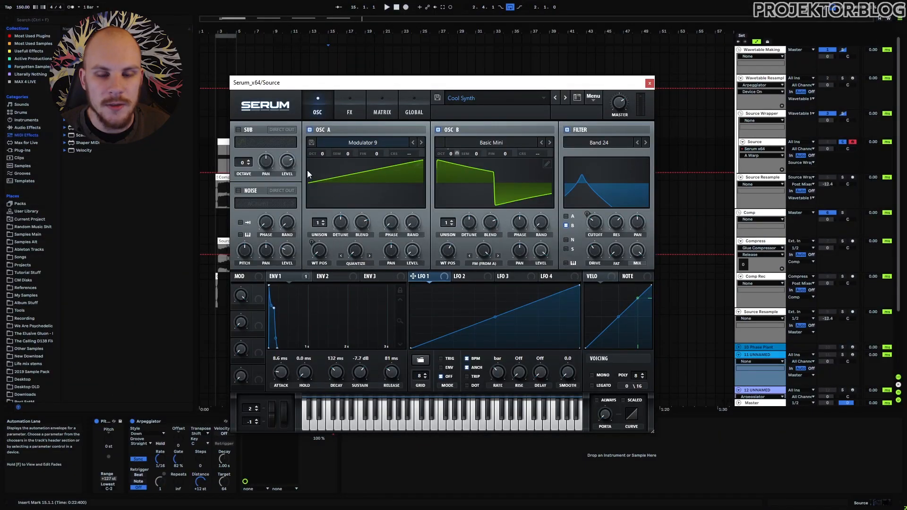
Render oscillator A's warp into its wavetable and view the rendered frames in the table editor
left_click(593, 99)
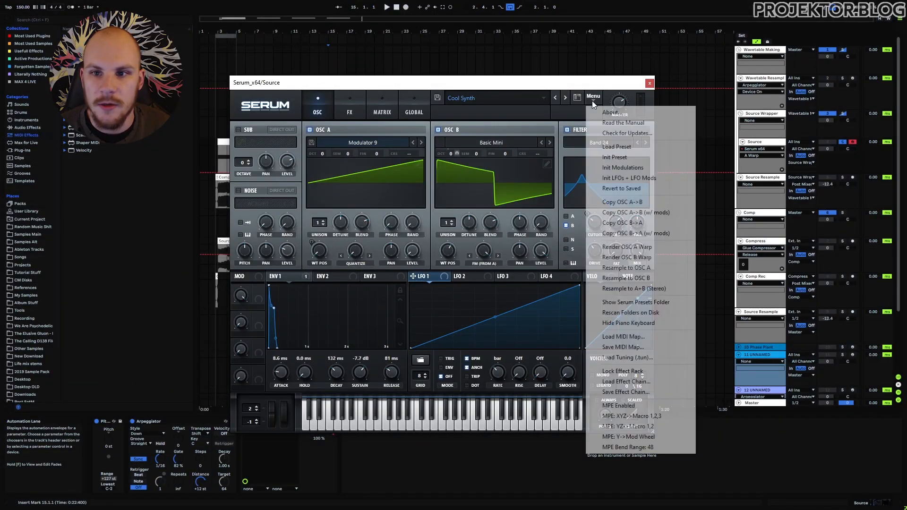
left_click(624, 246)
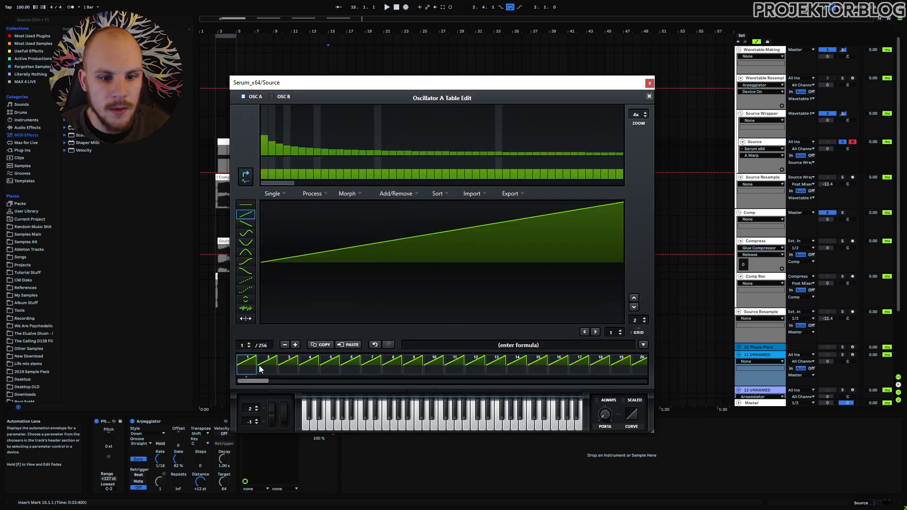
left_click(425, 366)
left_click_drag(265, 381, 640, 378)
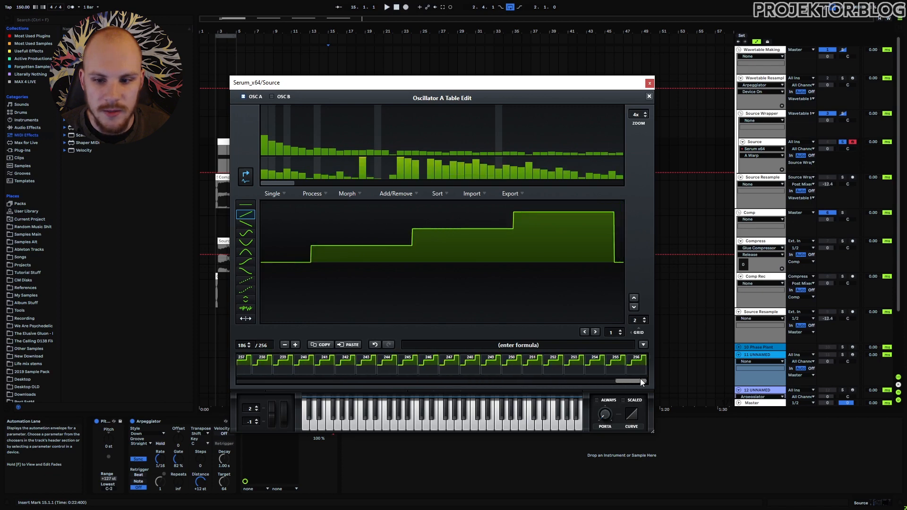
Remove all frames from 215 to the end of oscillator A's wavetable
left_click(551, 360)
left_click_drag(627, 381, 580, 381)
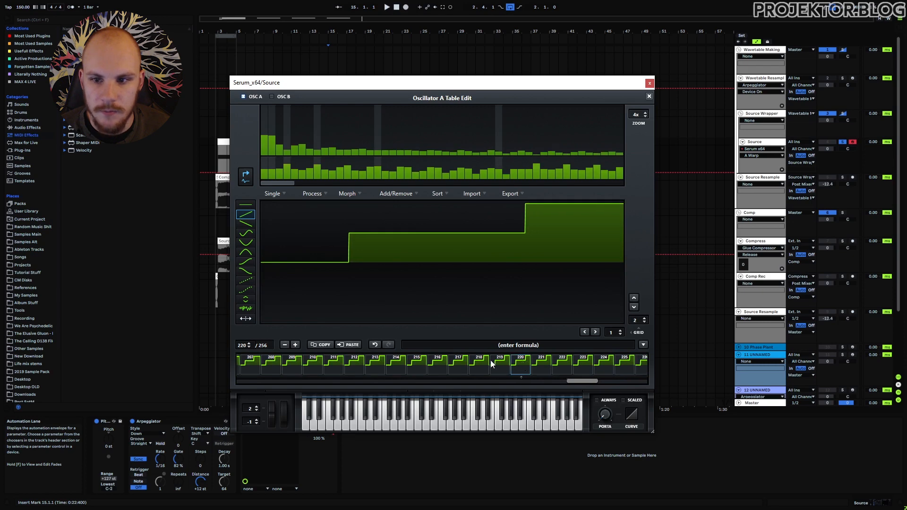
left_click(417, 362)
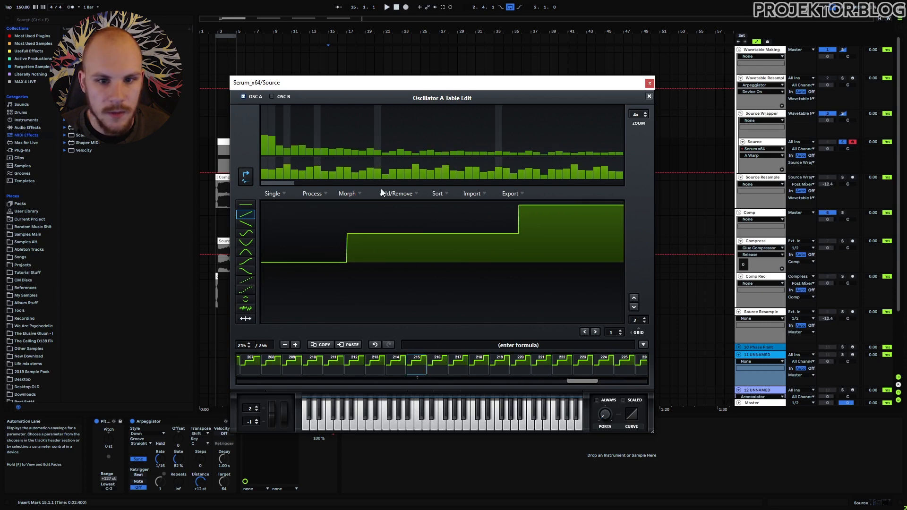
left_click(395, 194)
left_click(425, 258)
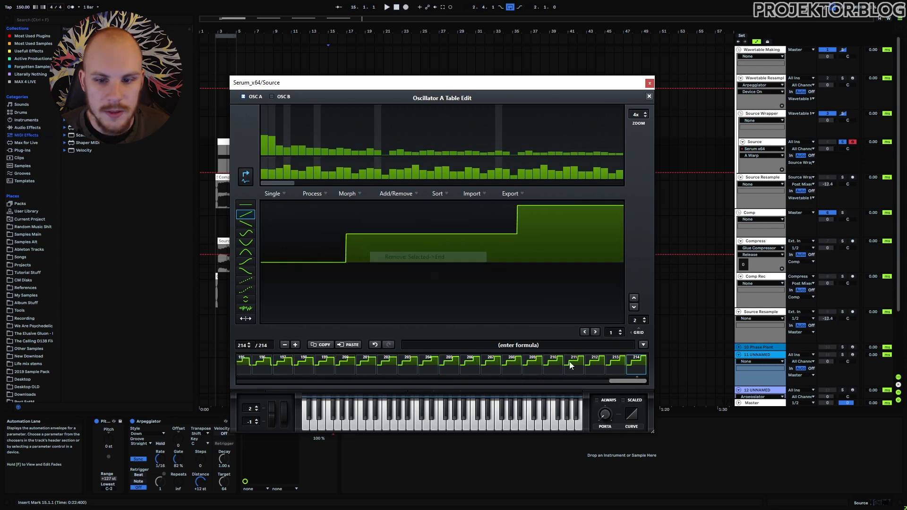
Remove all frames from the beginning of oscillator A's wavetable through frame 52
left_click_drag(628, 383, 339, 382)
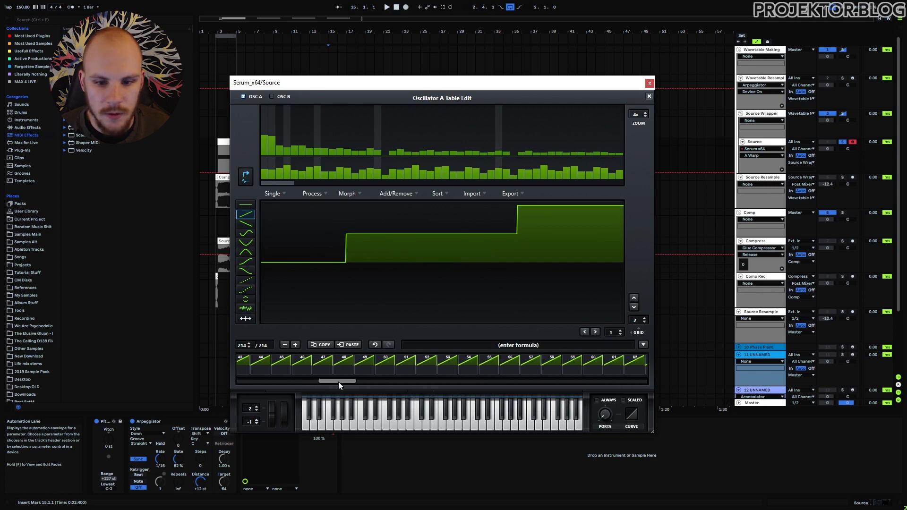
left_click(421, 365)
left_click(395, 192)
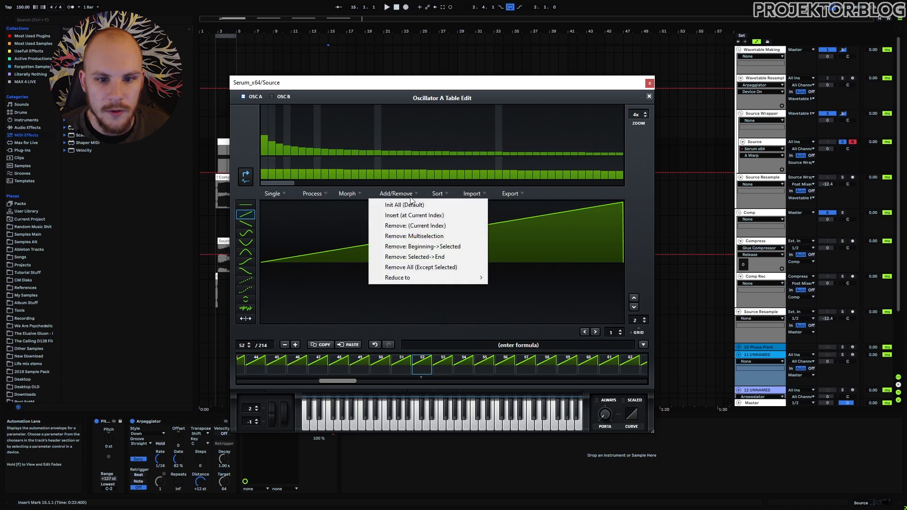
left_click(428, 247)
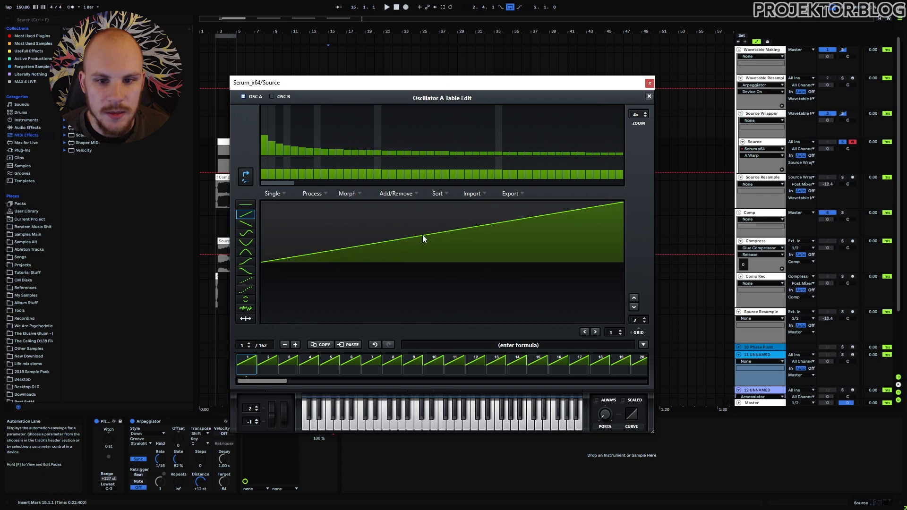
Examine how the waveform changes across the trimmed wavetable's frames, including 9, 27, 39 and 44, and close the table editor
left_click(413, 366)
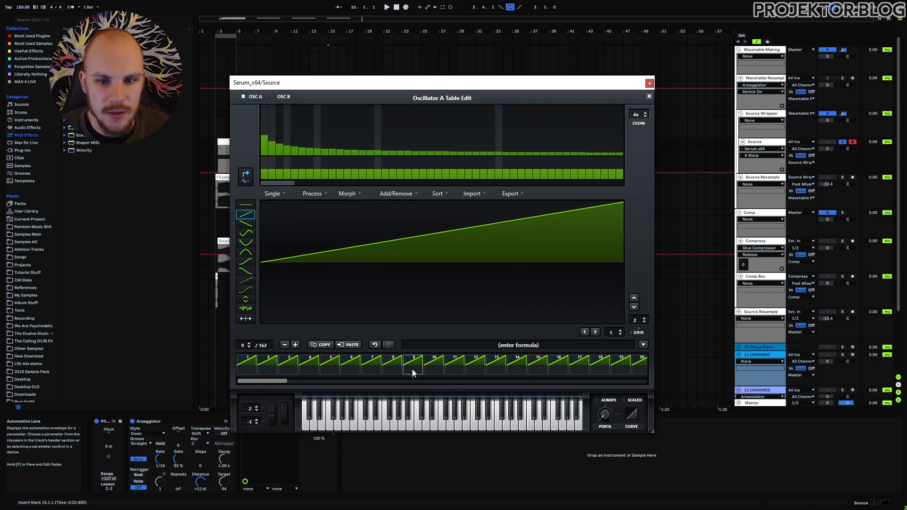
left_click_drag(273, 379, 307, 382)
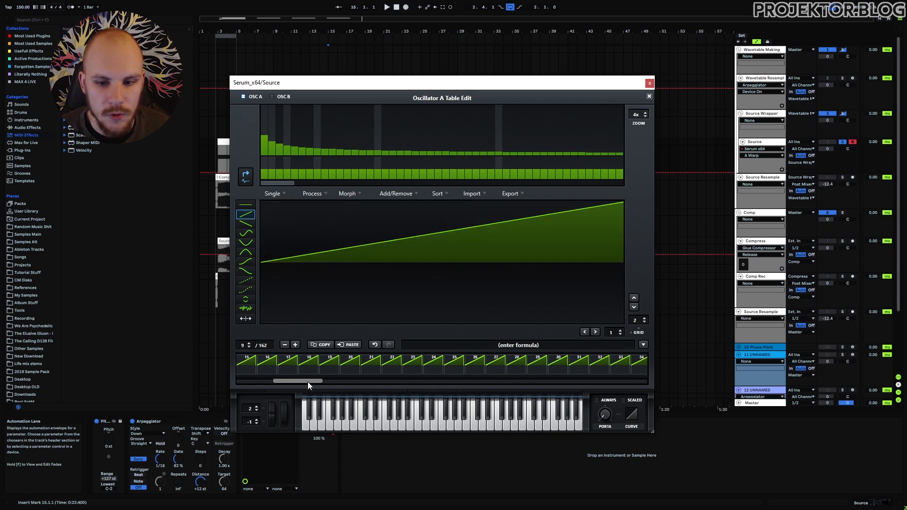
left_click(494, 360)
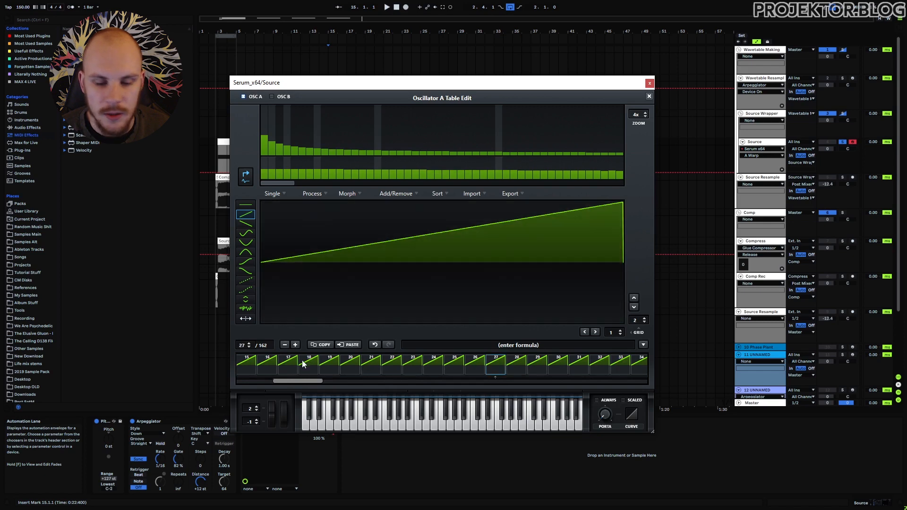
left_click_drag(300, 385, 337, 383)
left_click(447, 363)
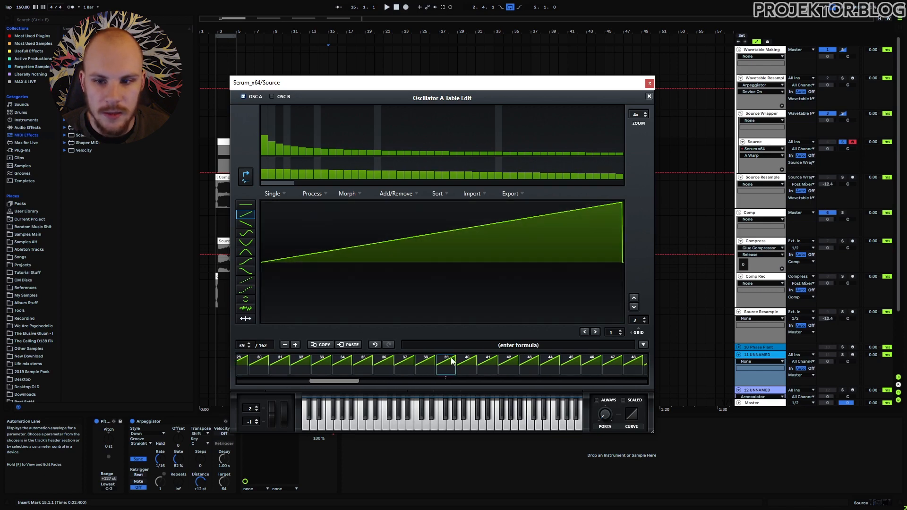
left_click(551, 368)
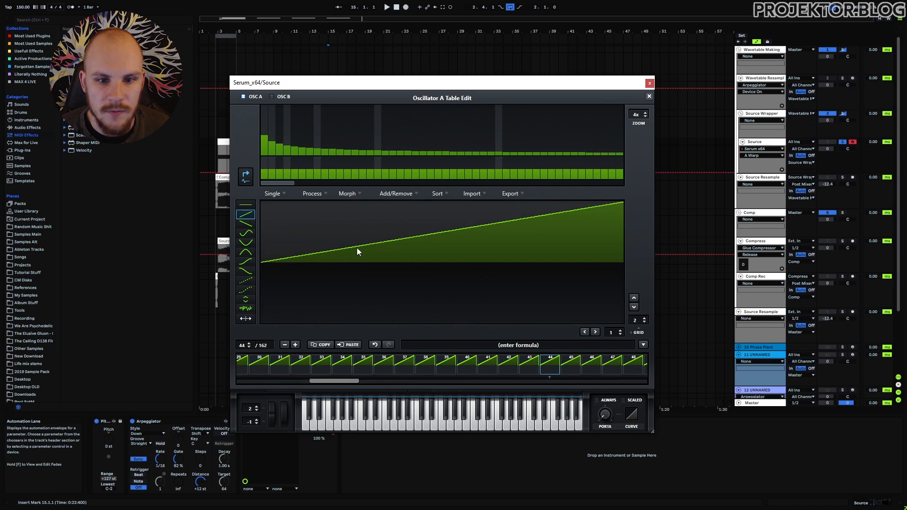
left_click_drag(336, 380, 376, 382)
left_click_drag(462, 363, 634, 373)
left_click(649, 96)
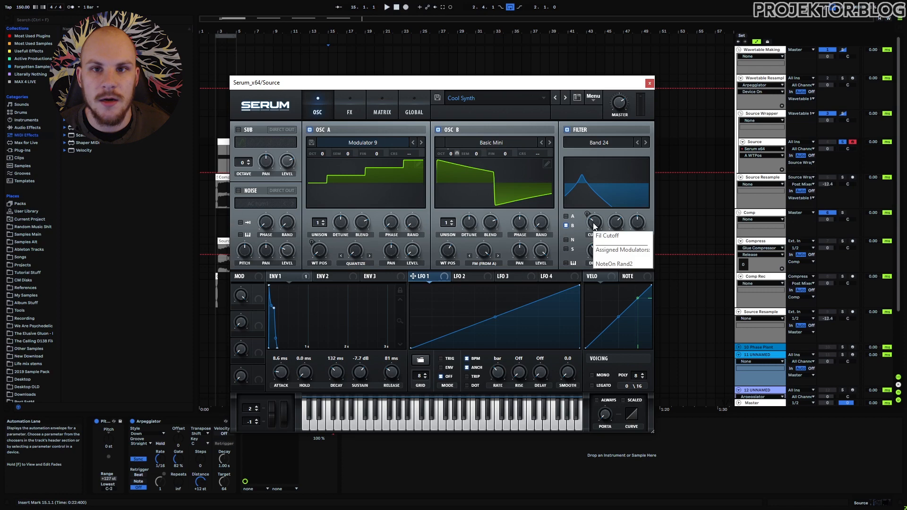
Review the modulation matrix routings, the oscillator and envelope settings, and the Zero-Square distortion with its mix control in the effects rack
left_click(391, 109)
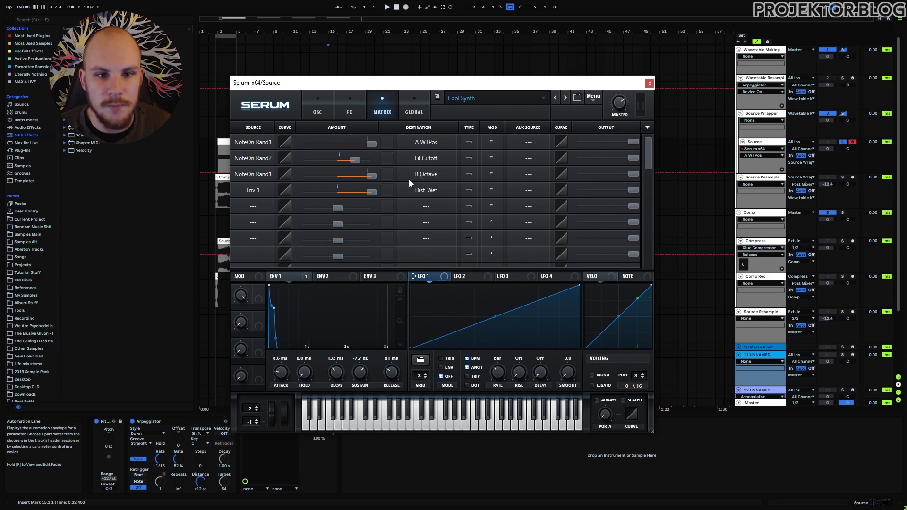
left_click(314, 113)
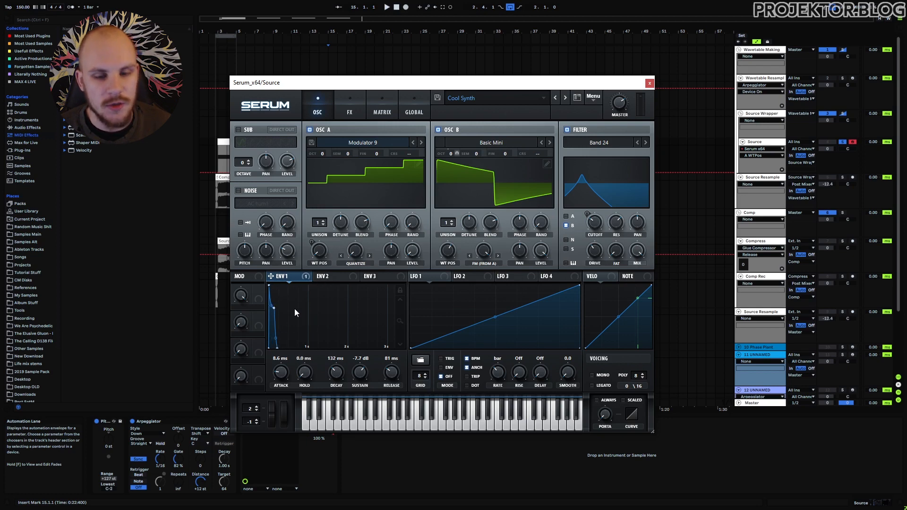
left_click(350, 109)
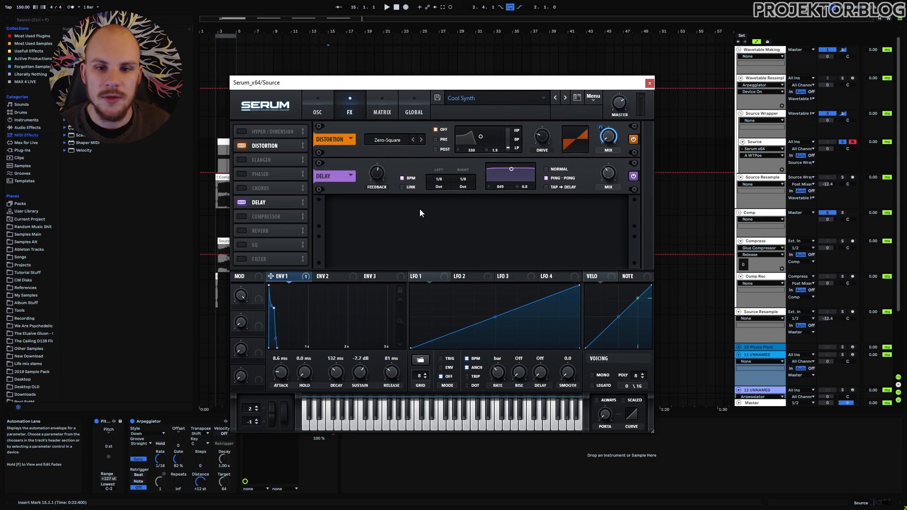
left_click_drag(609, 137, 650, 35)
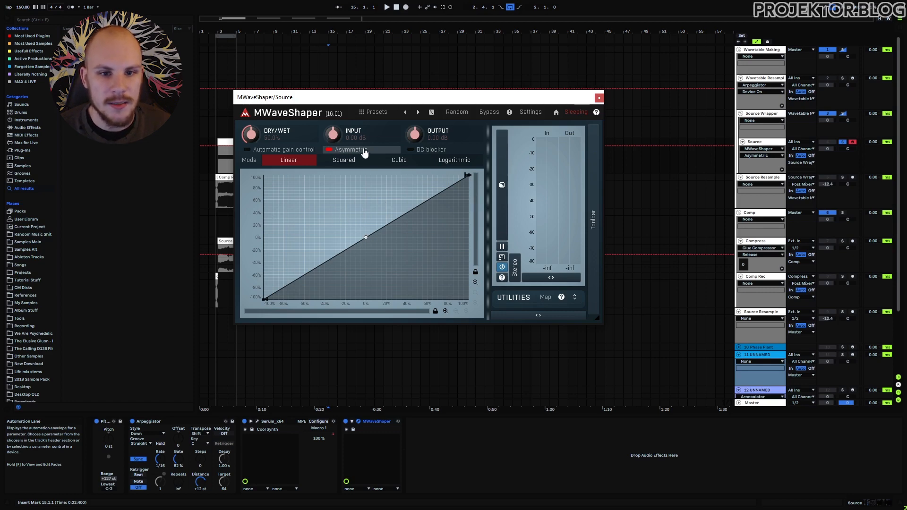
Reopen Serum's effects rack to examine the distortion's transfer curve, and close it to return to MWaveShaper
left_click(257, 421)
left_click(350, 112)
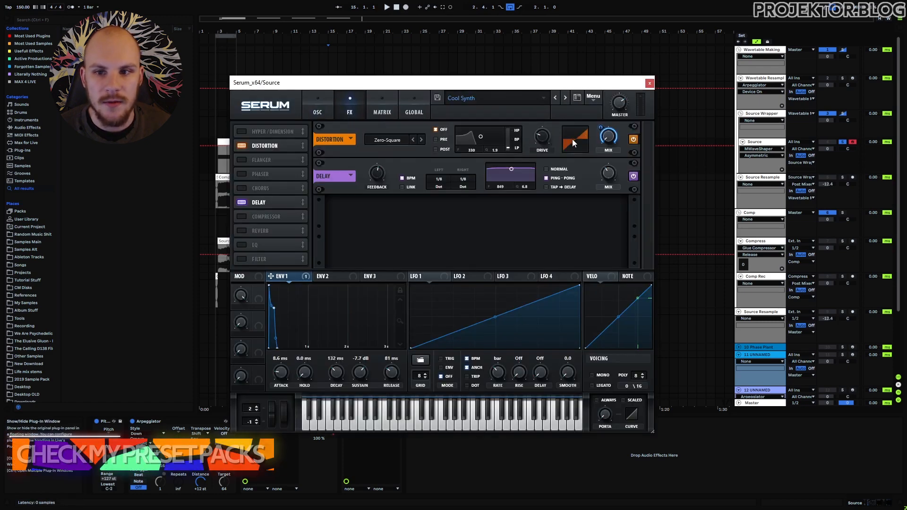
left_click(650, 84)
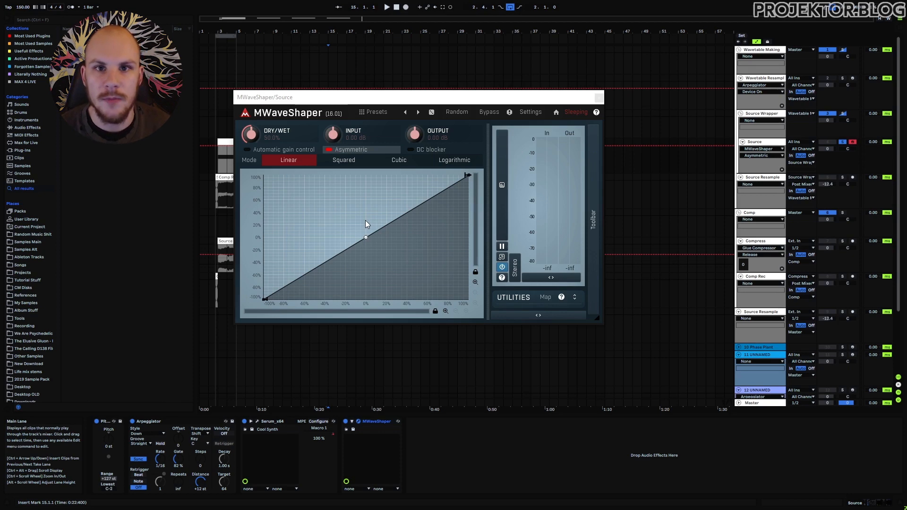
Add a centre point to the MWaveShaper curve and bend the segments on both sides into an S shape
left_click(366, 237)
left_click_drag(367, 236, 367, 237)
mouse_move(418, 206)
left_mouse_down()
mouse_move(421, 182)
mouse_move(417, 190)
left_mouse_up()
left_click_drag(314, 269, 318, 344)
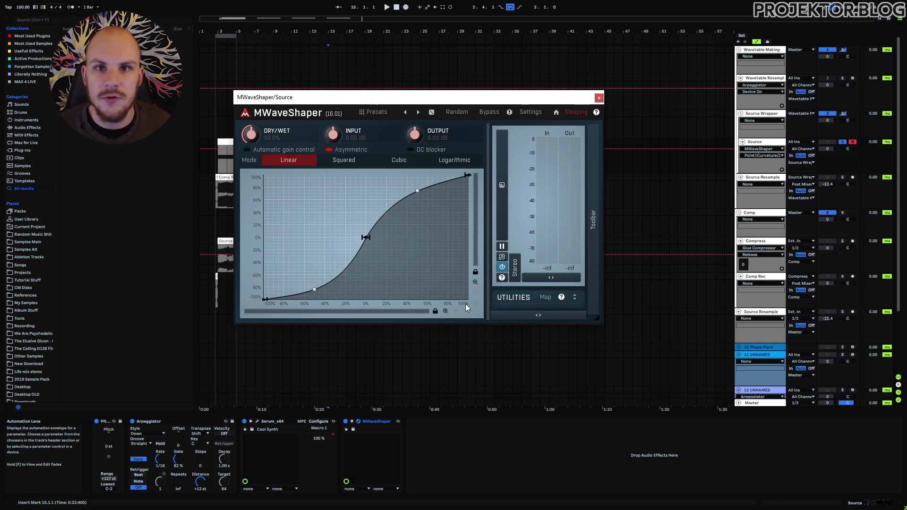
Add points just above and below the MWaveShaper curve's centre and bend the outer segments into a steeper S shape
double_click(370, 228)
left_click_drag(369, 228, 367, 226)
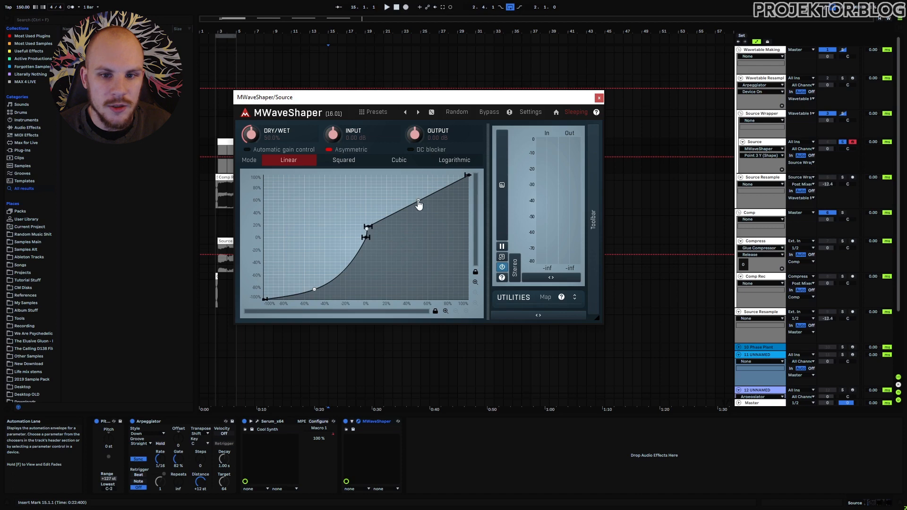
left_click_drag(418, 201, 422, 170)
left_click_drag(357, 246, 368, 276)
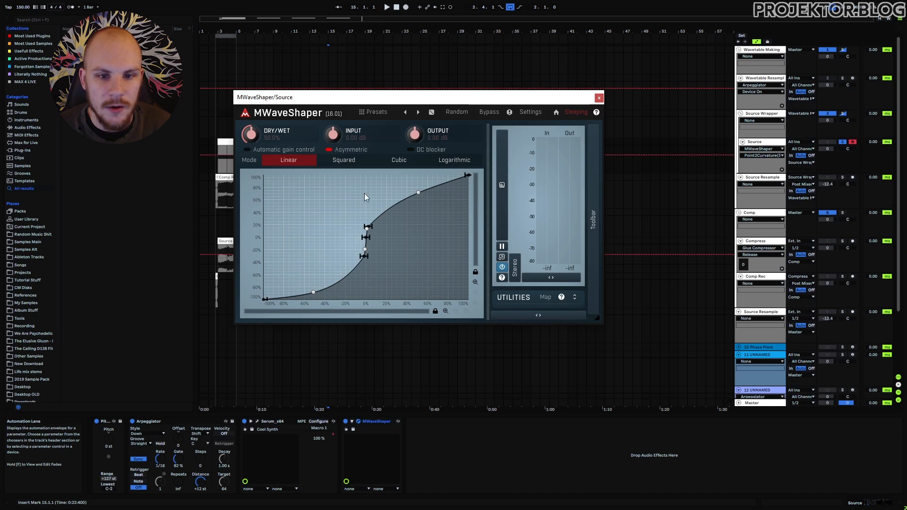
left_click_drag(368, 226, 370, 224)
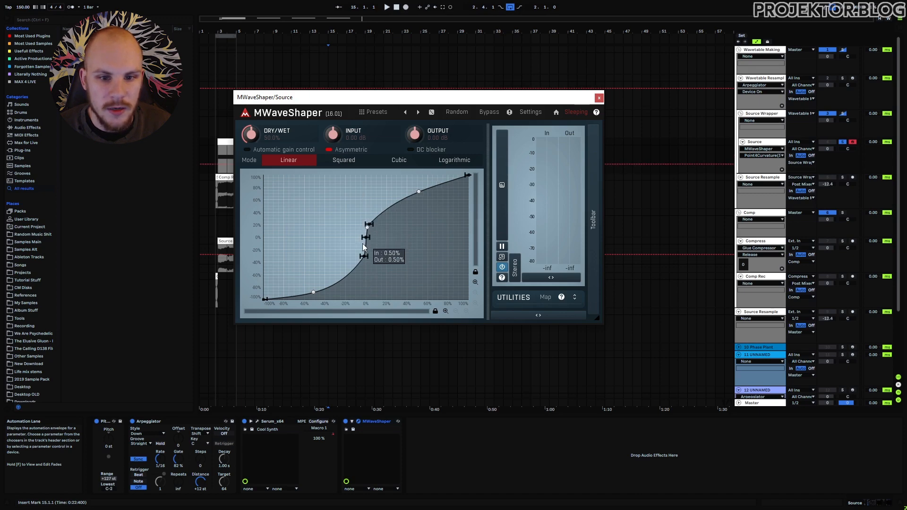
Bend the two short segments beside the MWaveShaper curve's centre point outward to steepen the transition around zero input
left_click(475, 282)
left_click(475, 283)
left_click(474, 283)
left_click(475, 283)
left_click(475, 283)
left_click(447, 311)
left_click(446, 311)
left_click(446, 311)
left_click(447, 311)
left_click(447, 311)
left_click(446, 311)
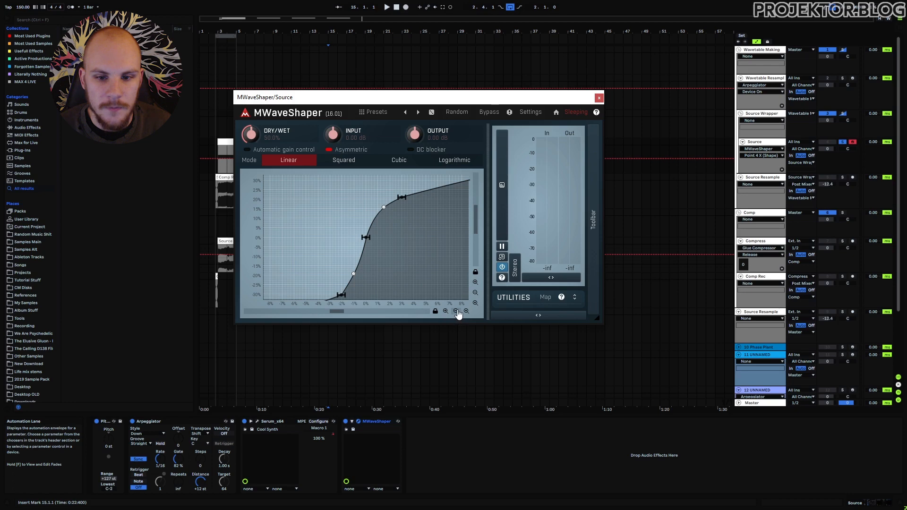
left_click_drag(356, 280, 358, 320)
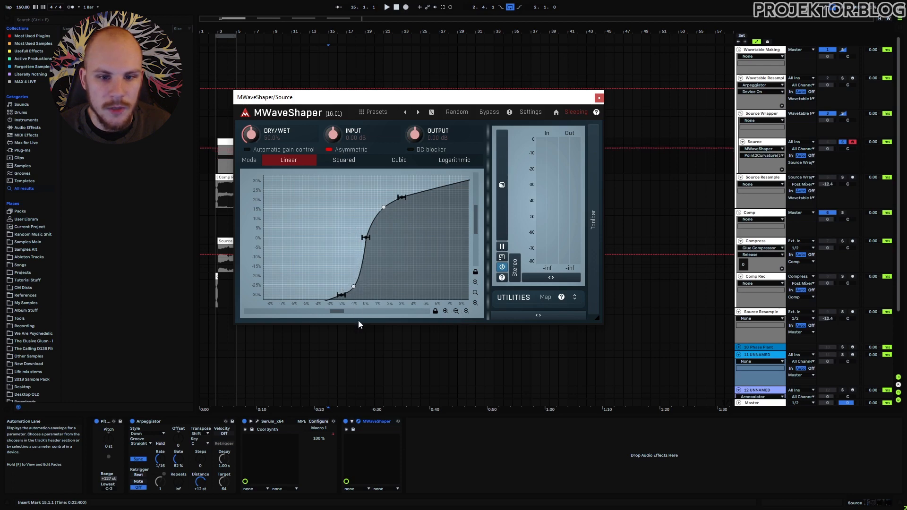
left_click_drag(384, 211, 387, 197)
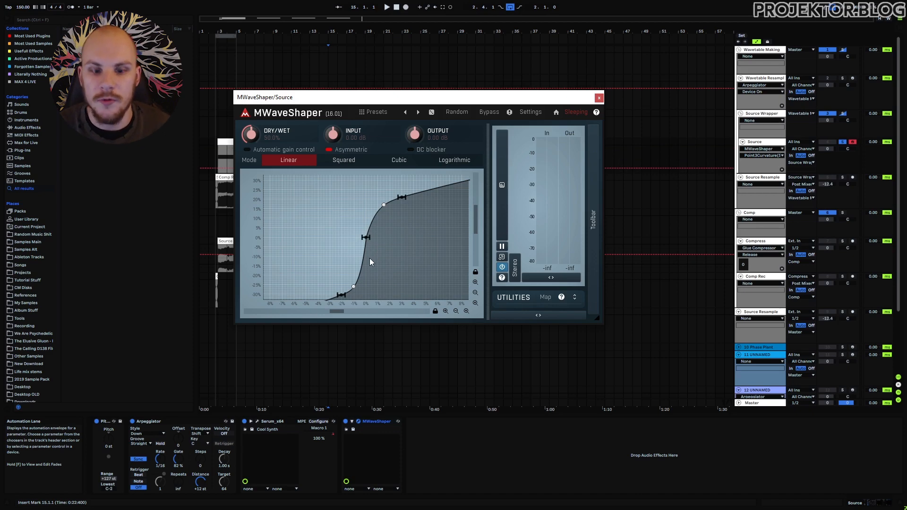
Raise the MWaveShaper curve's centre point to 100% output and vary its height during playback to hear the effect
left_click_drag(366, 237, 365, 174)
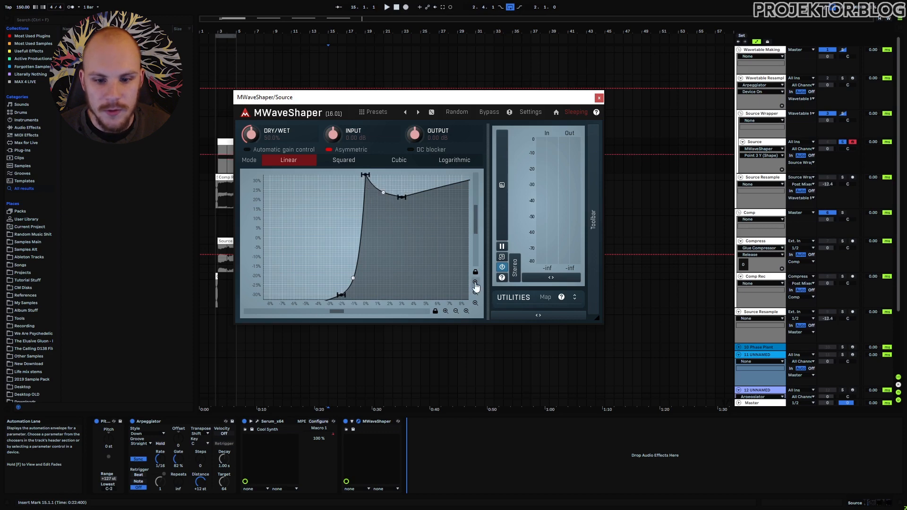
left_click(475, 284)
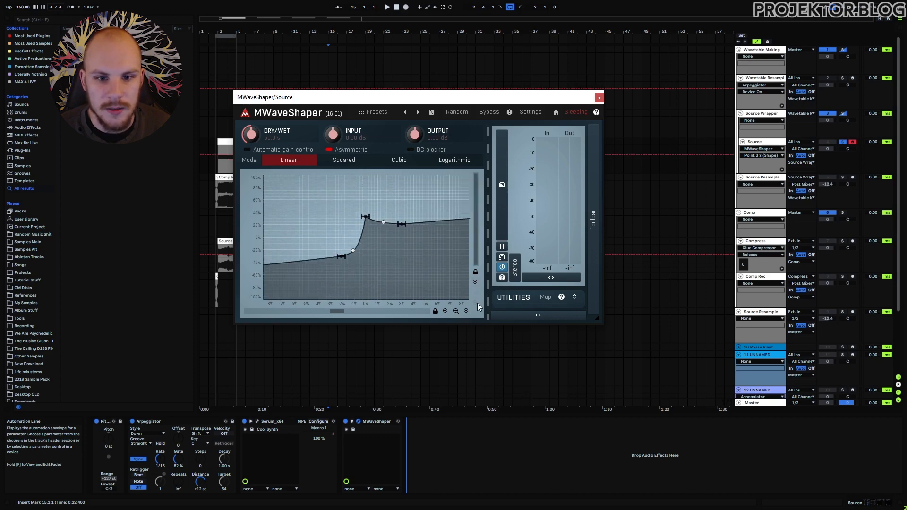
left_click_drag(365, 217, 364, 169)
key("space")
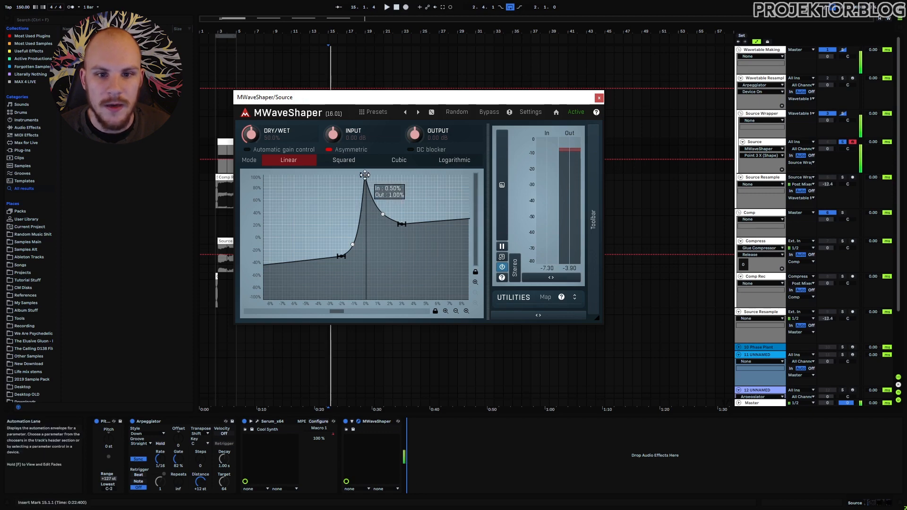
left_click_drag(365, 175, 365, 196)
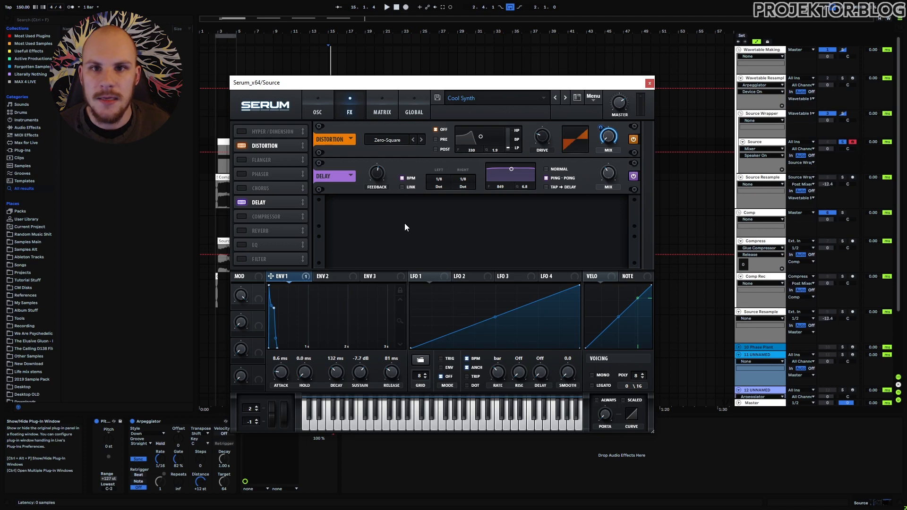
Compare the playing synth sound with Serum's distortion effect bypassed and re-enabled, and examine its mix control
left_click(242, 146)
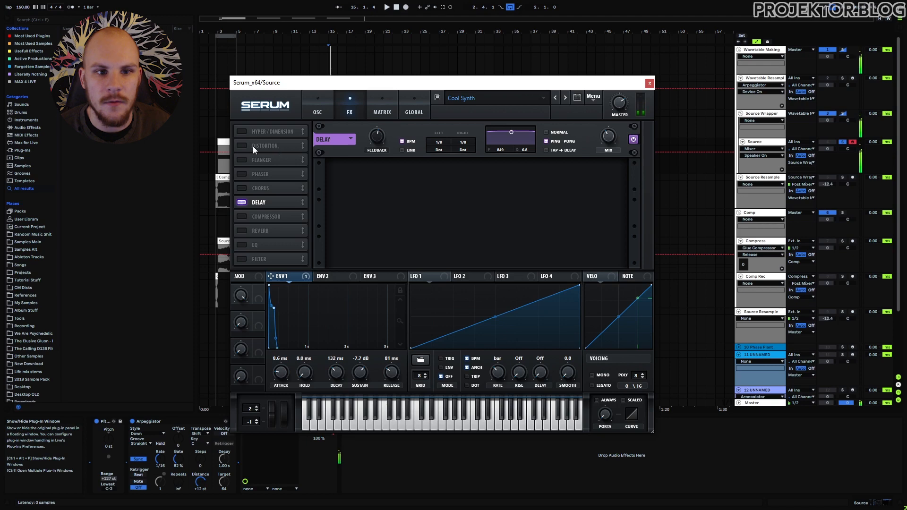
left_click(242, 146)
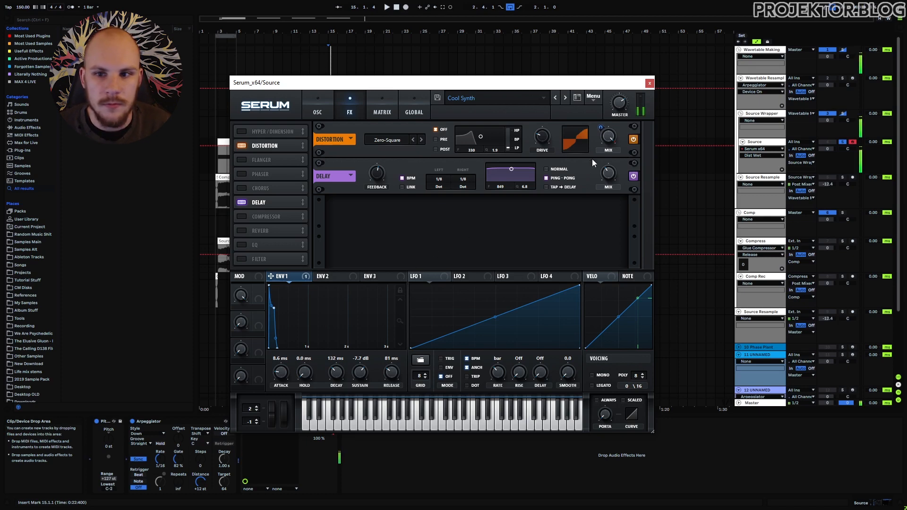
mouse_move(611, 137)
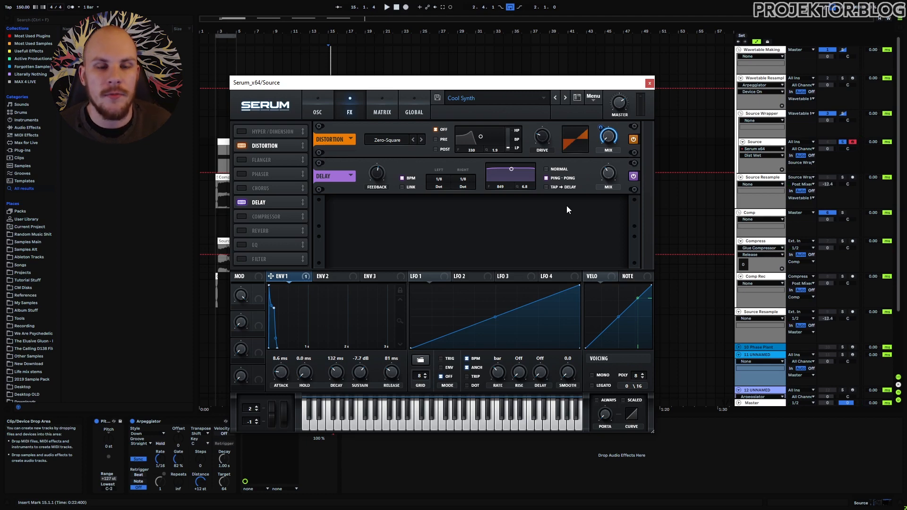
Zero the NoteOn Rand1 modulation amount for oscillator B's octave and return to the oscillator page
left_click(326, 110)
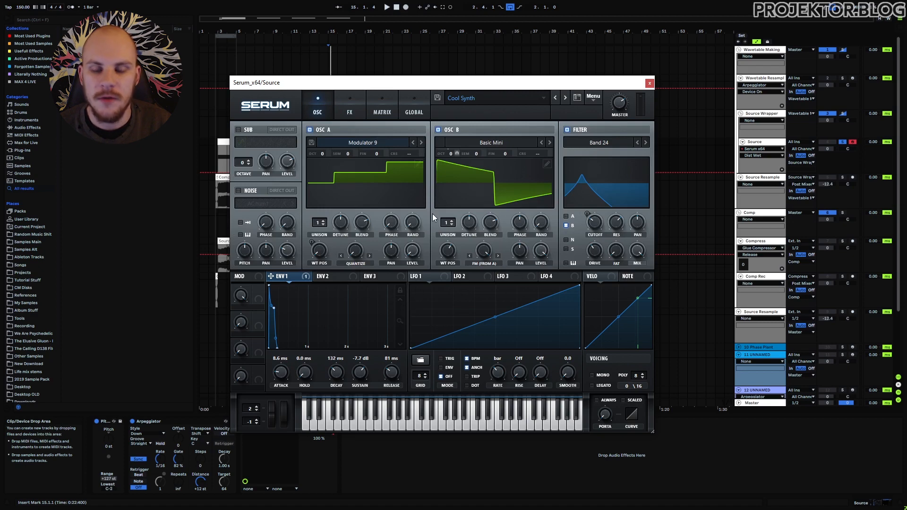
mouse_move(458, 156)
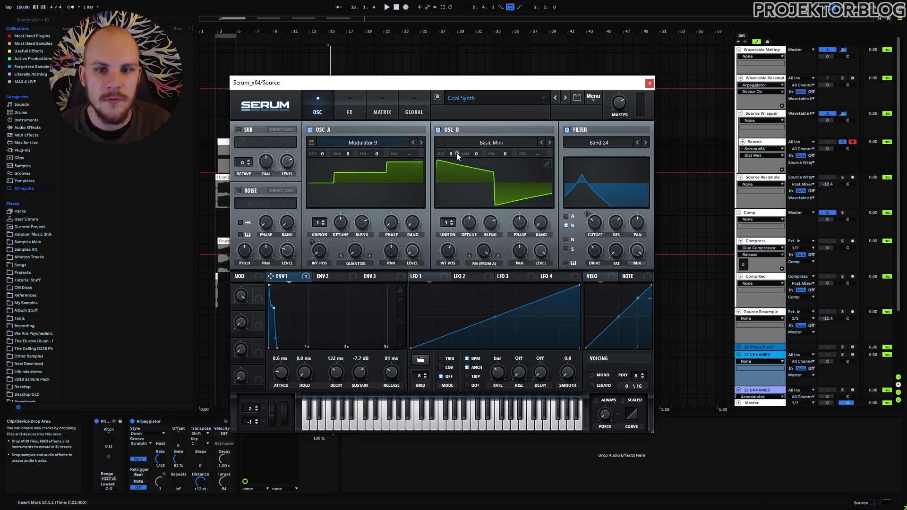
left_click(389, 116)
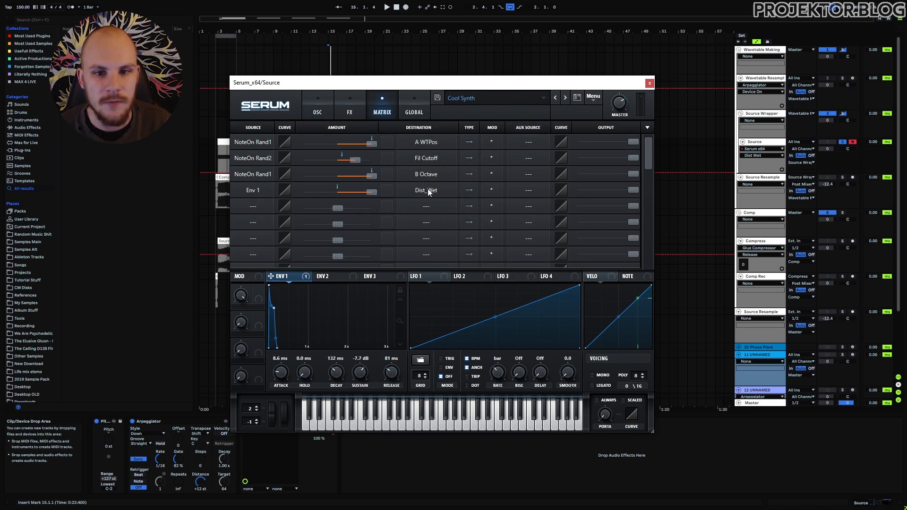
left_click(372, 175)
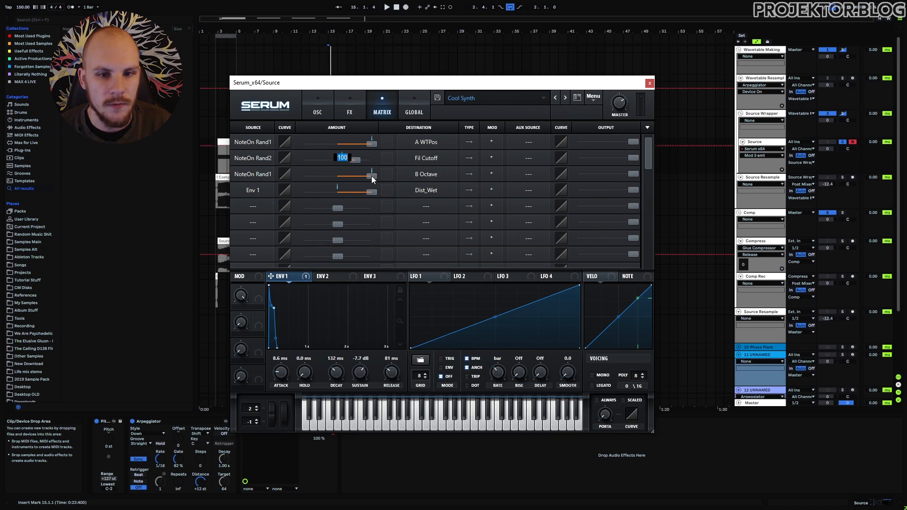
left_click(317, 110)
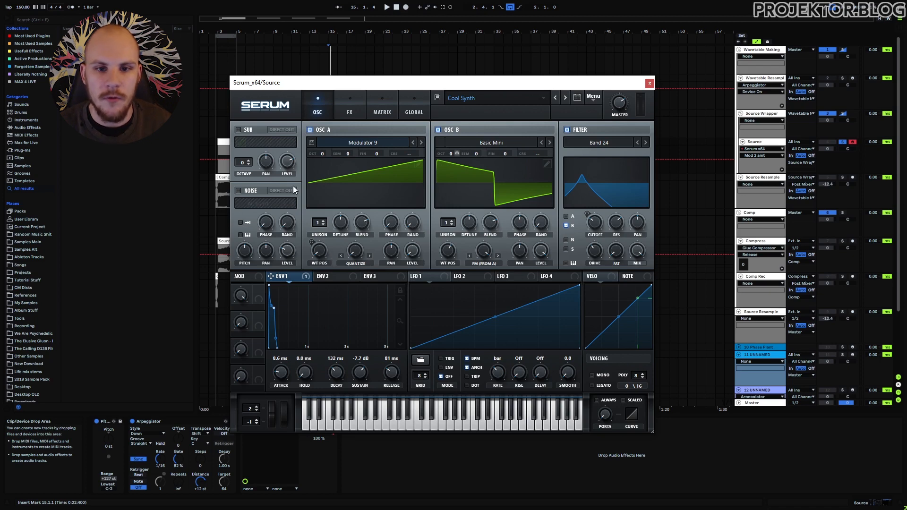
Lower oscillator A's Quantize warp amount and check the modulation routings before returning to the oscillators
left_click_drag(356, 250, 348, 322)
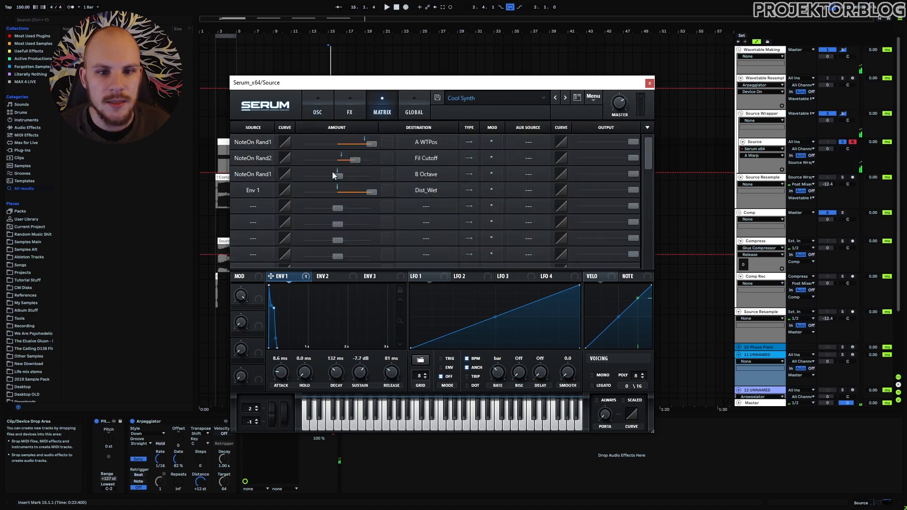
left_click(326, 113)
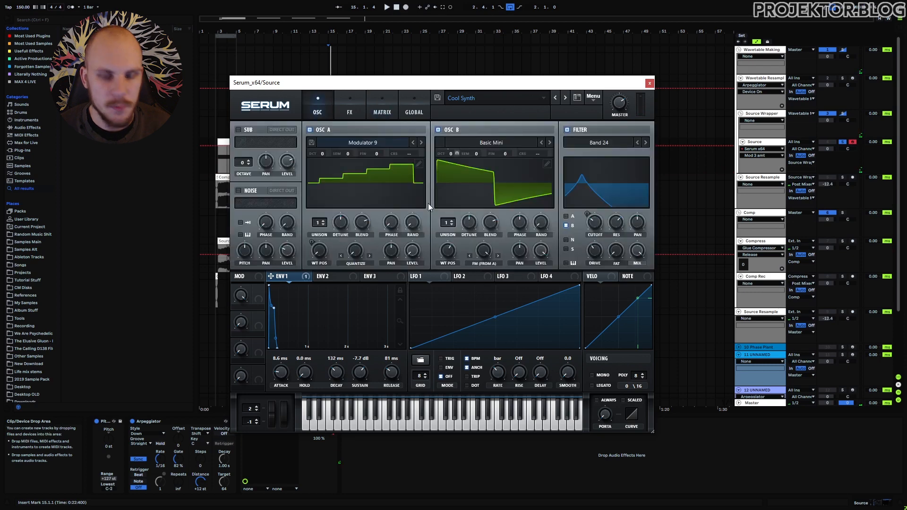